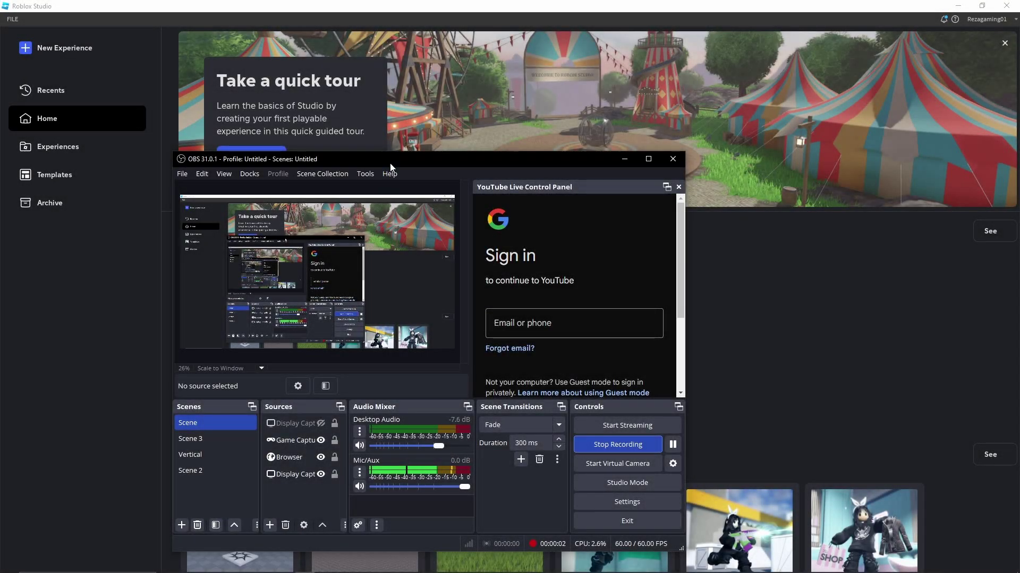
Step: Drag the OBS window up and to the right over the Roblox Studio home page
left_click_drag(390, 165, 478, 131)
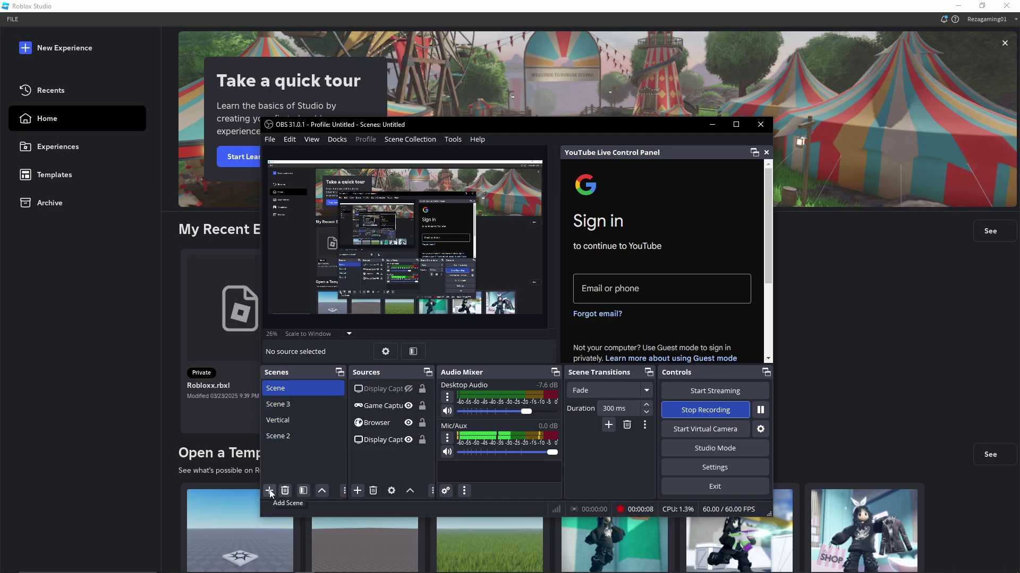
Step: Show OBS Settings' Output page and scroll down through the recording options
left_click(714, 467)
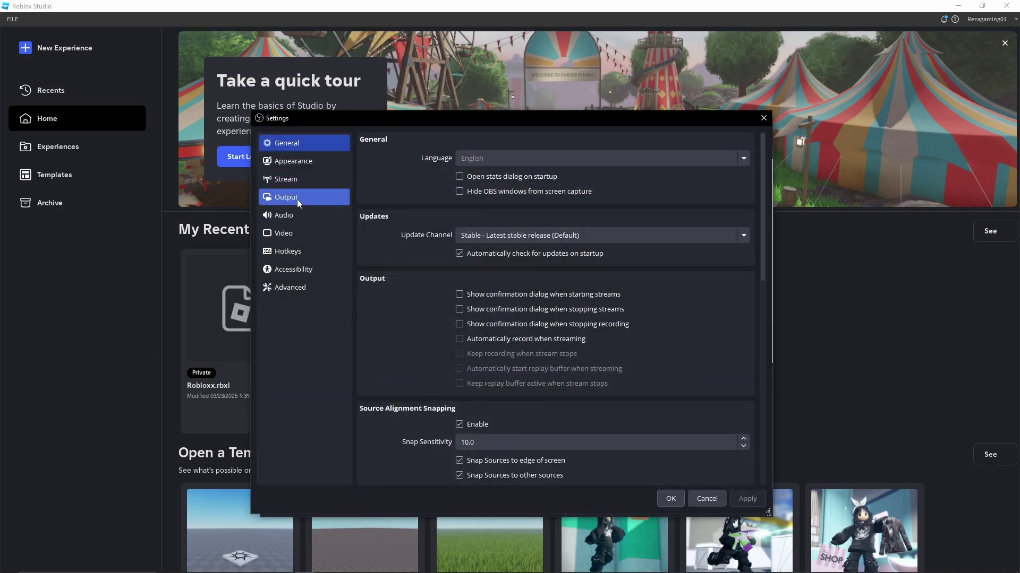
left_click(297, 200)
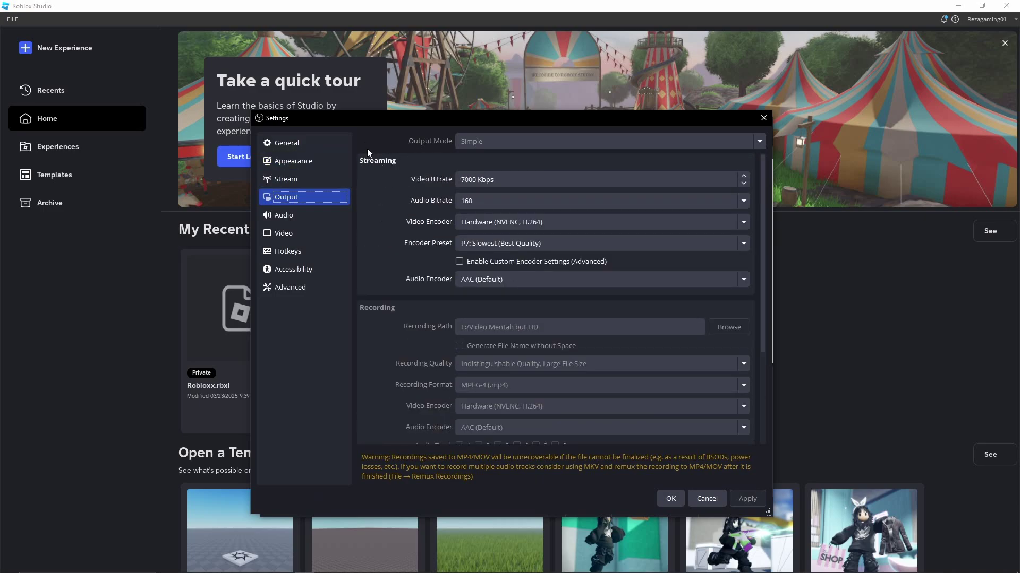
scroll(385, 267, "down", 2)
scroll(380, 266, "down", 2)
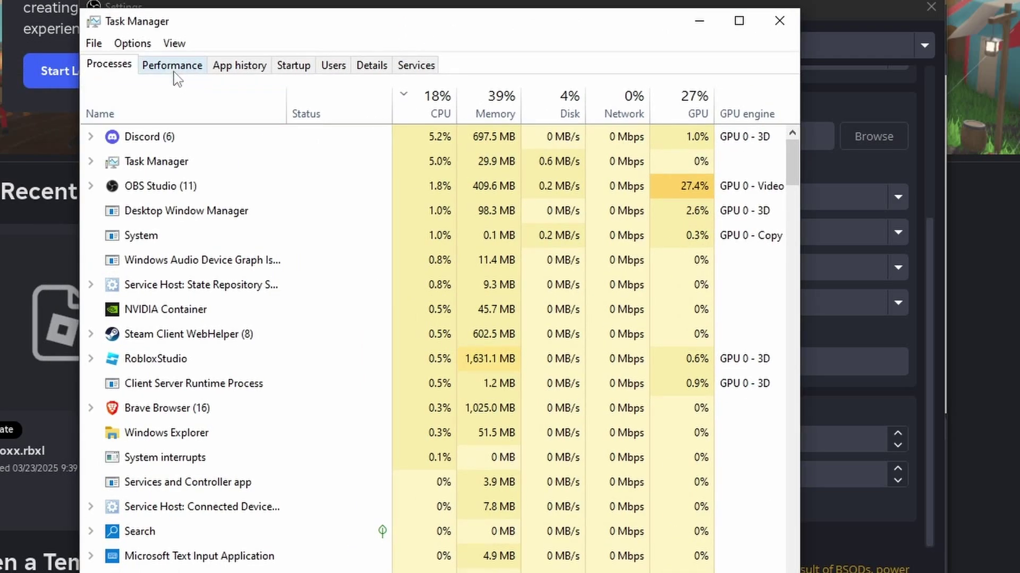
Step: Review GPU 0, Memory and CPU usage in Task Manager's Performance view, then close it
left_click(173, 65)
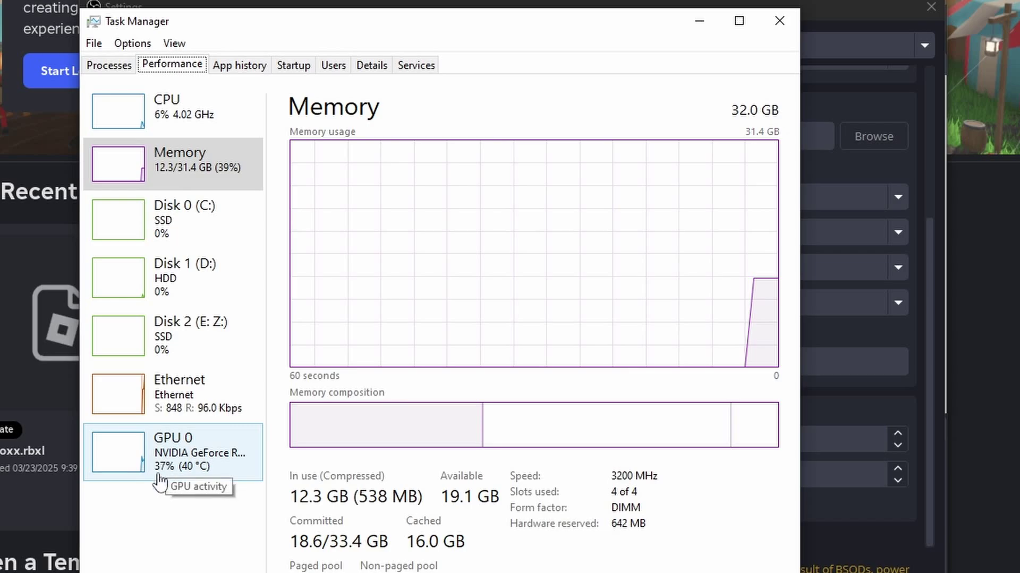
left_click(167, 467)
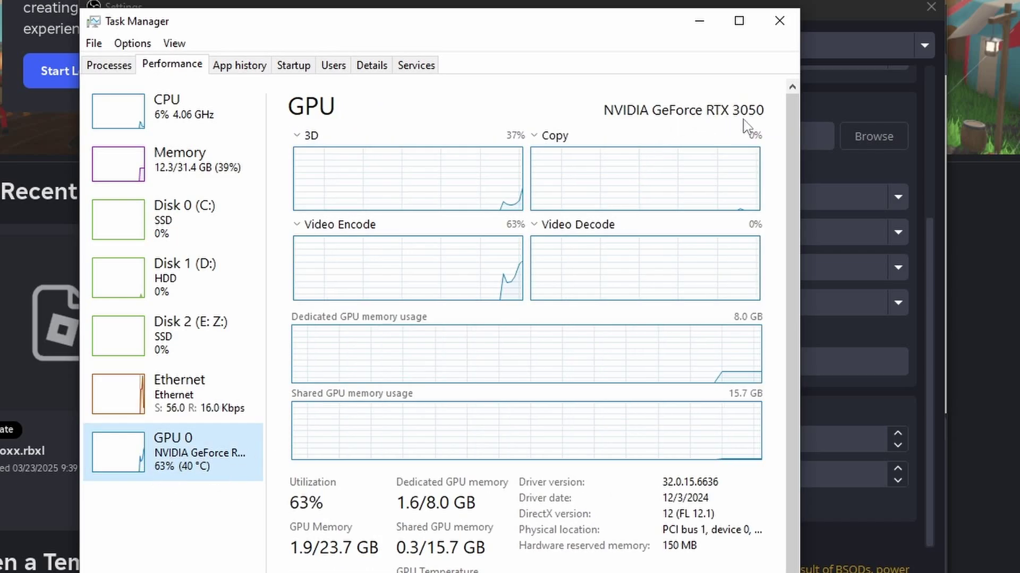
left_click(132, 166)
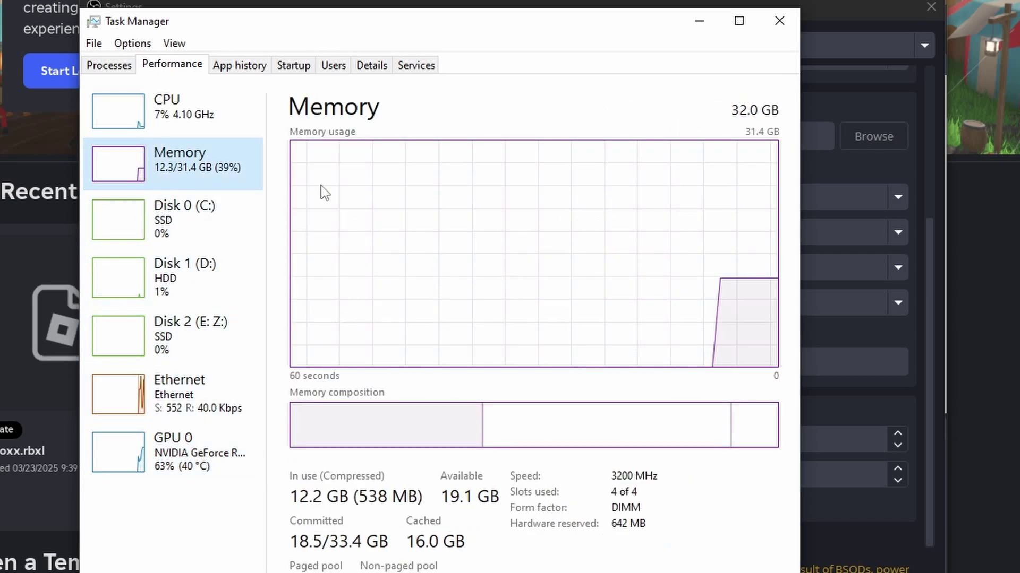
left_click(181, 125)
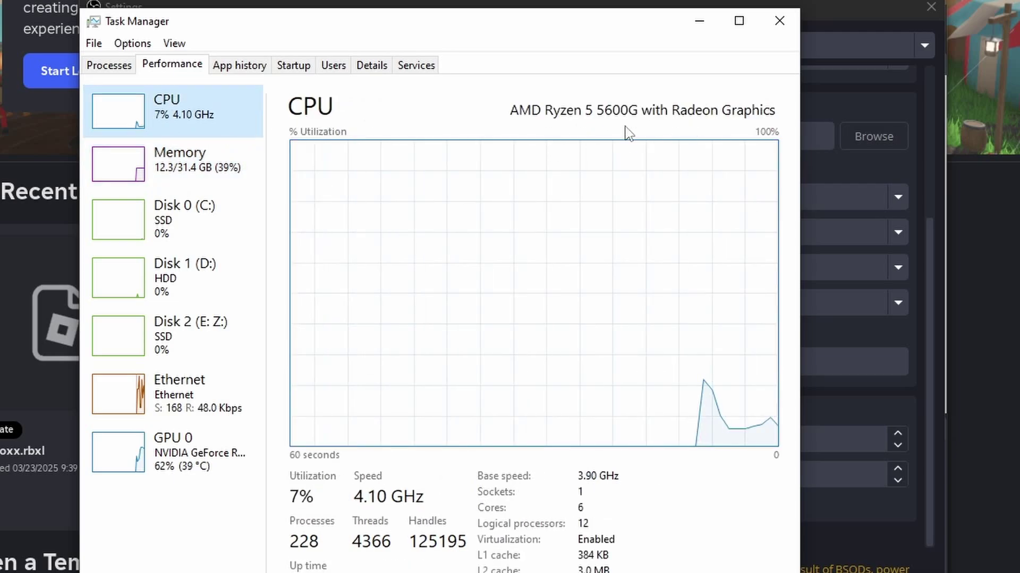
left_click(776, 31)
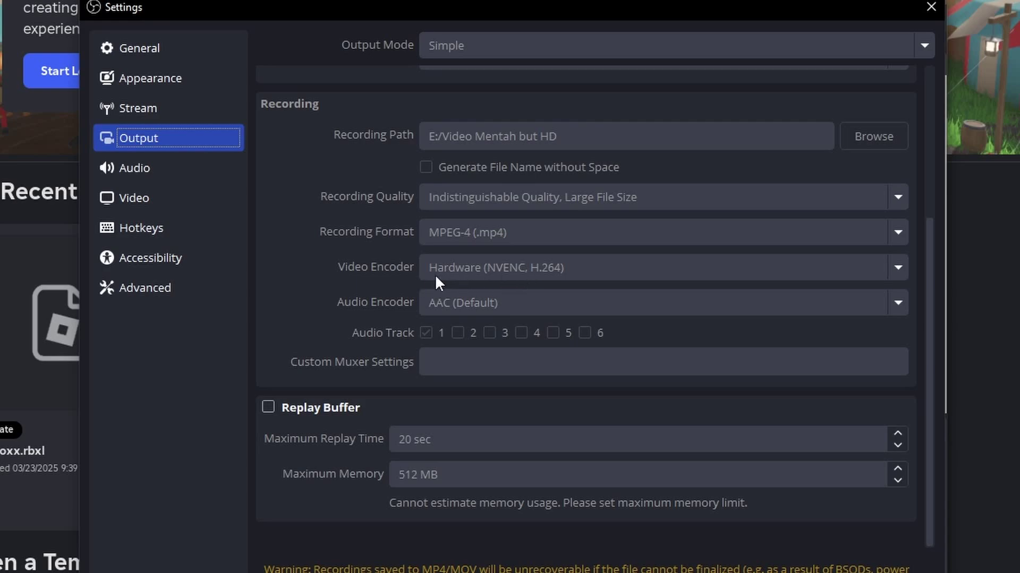
Step: Check the Video page shows 1920x1080 at 60 FPS, then cancel out of Settings
scroll(351, 331, "up", 5)
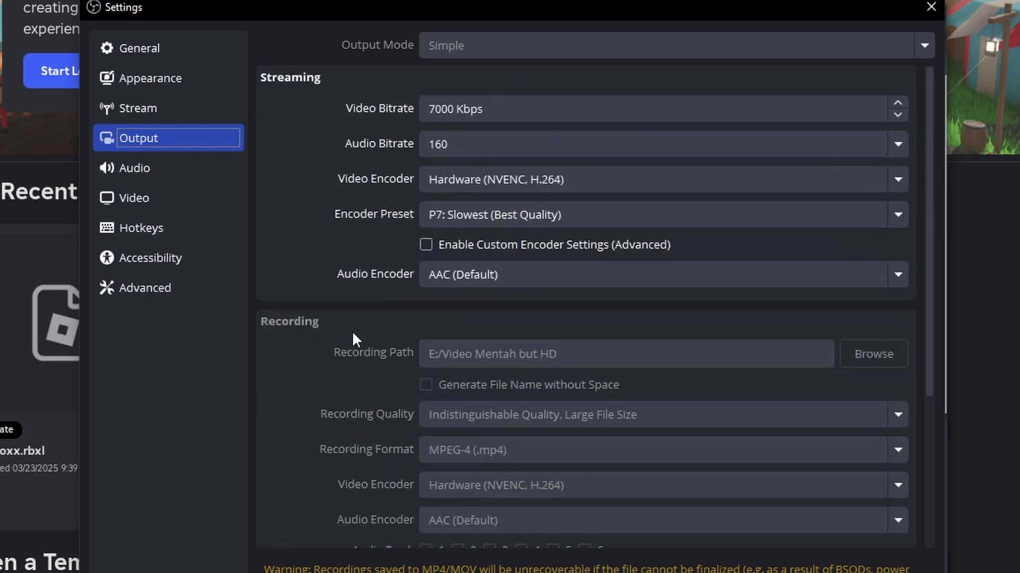
left_click(215, 203)
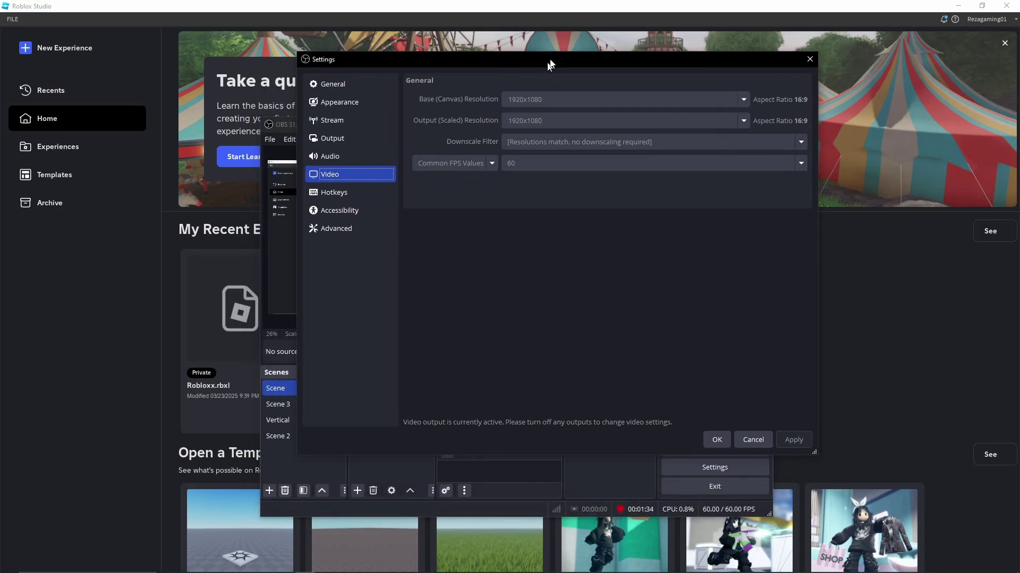
left_click_drag(549, 63, 569, 47)
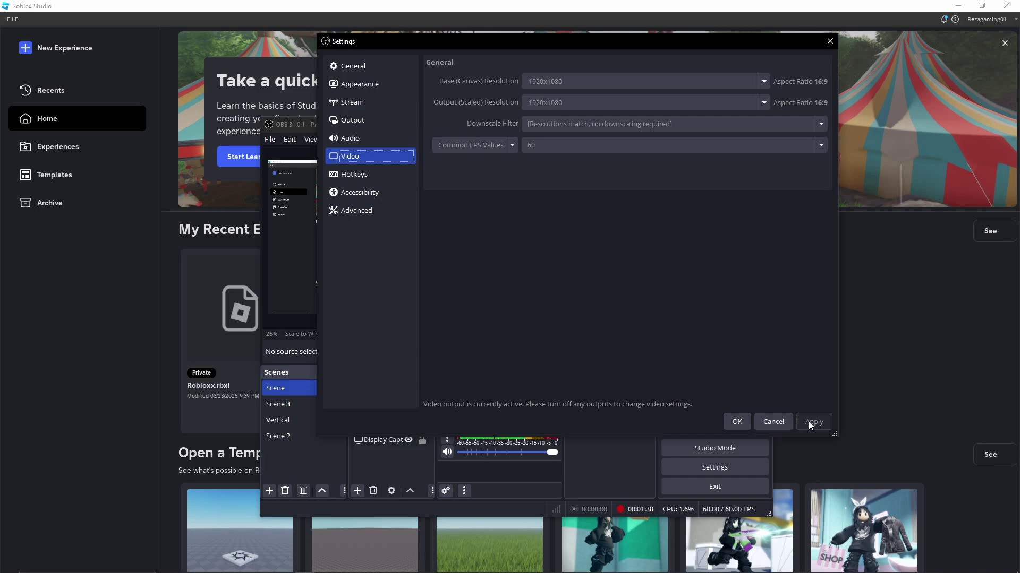
left_click(773, 422)
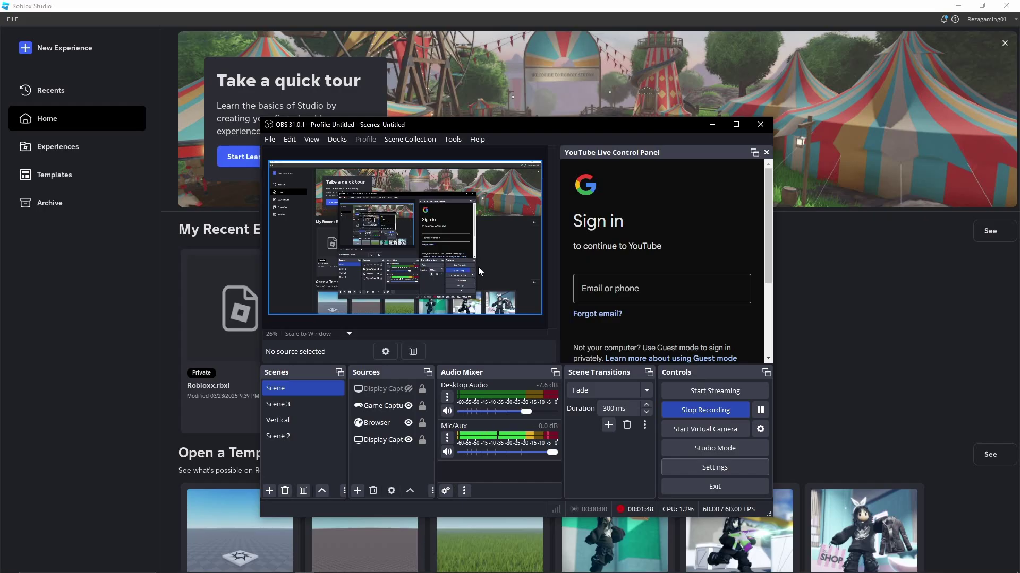
Step: Clear the source selection and add a new scene with the default name Scene 4
left_click(364, 439)
left_click(352, 450)
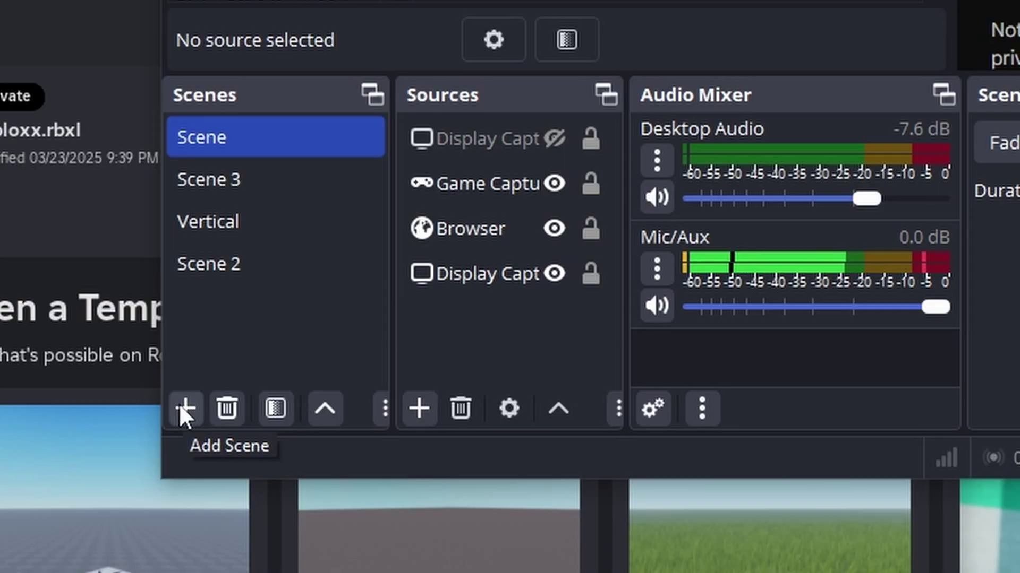
left_click(183, 409)
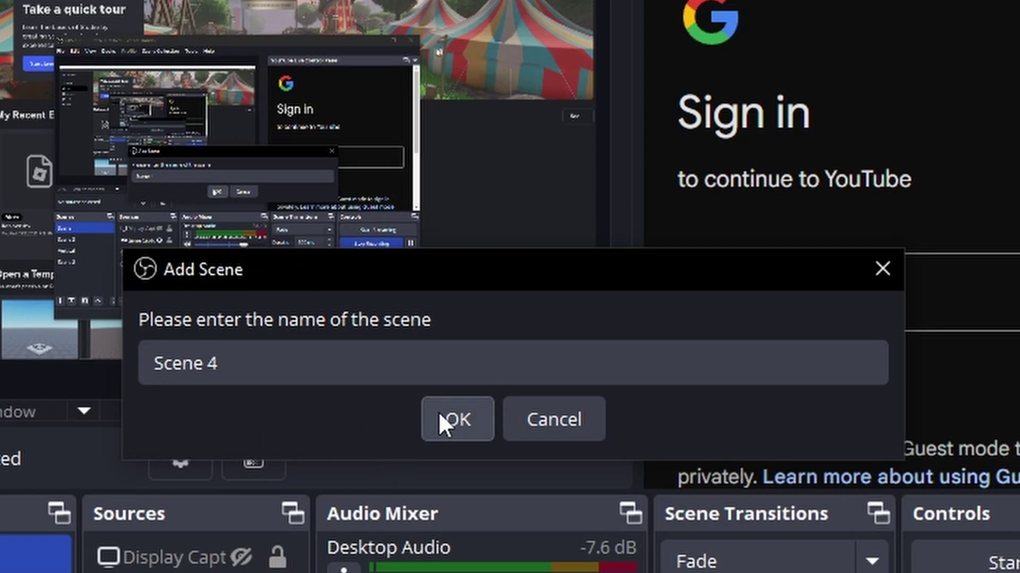
left_click(430, 425)
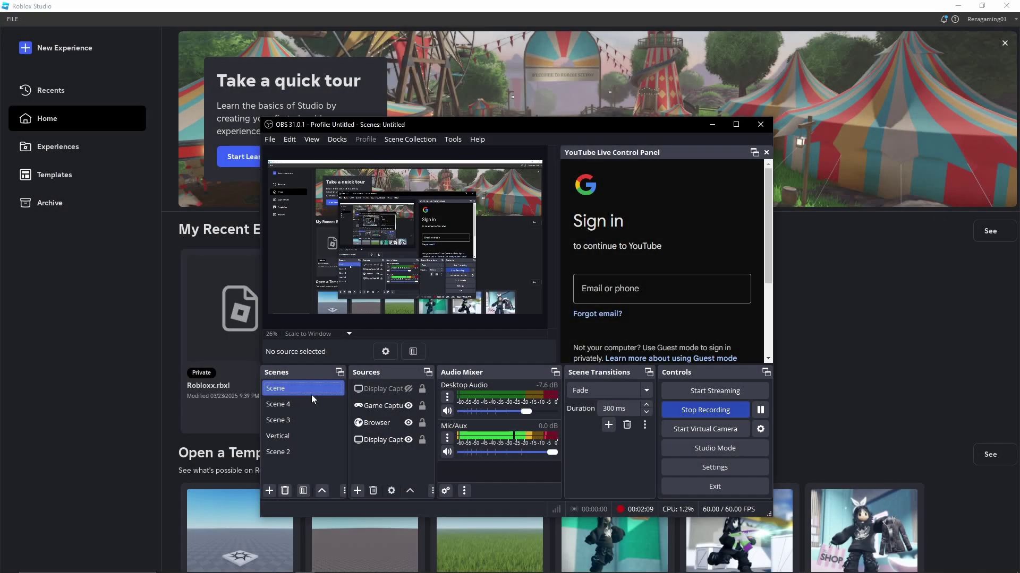
Step: Add Display Capture 3 to Scene 4, capturing the L24i-30 primary 1920x1080 monitor
left_click(358, 491)
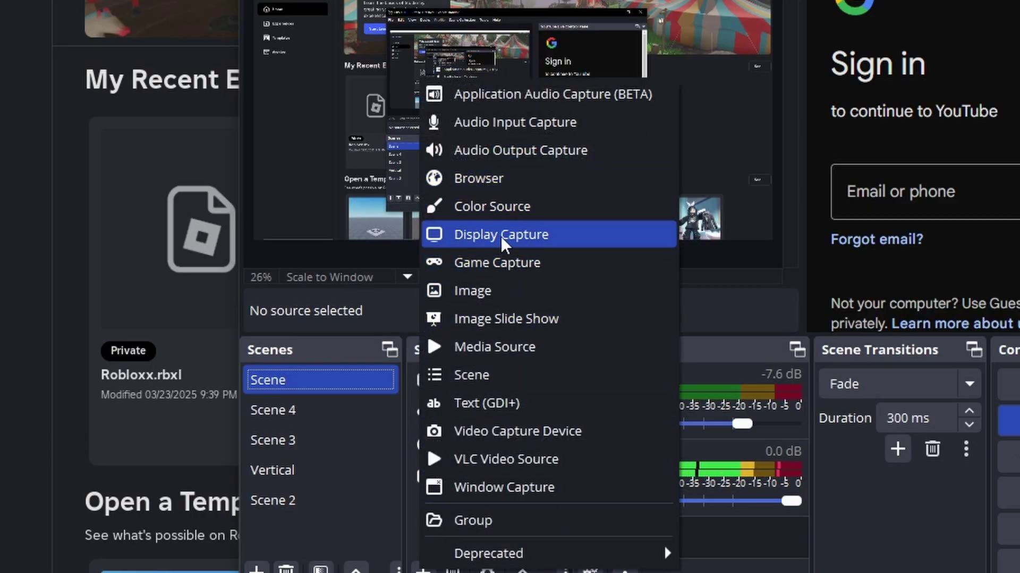
left_click(712, 305)
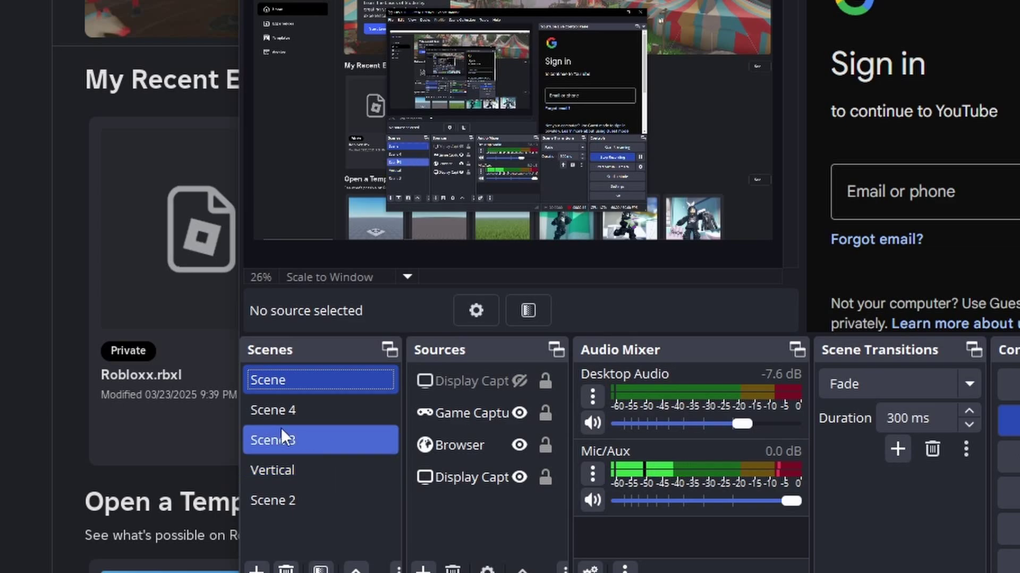
left_click(422, 569)
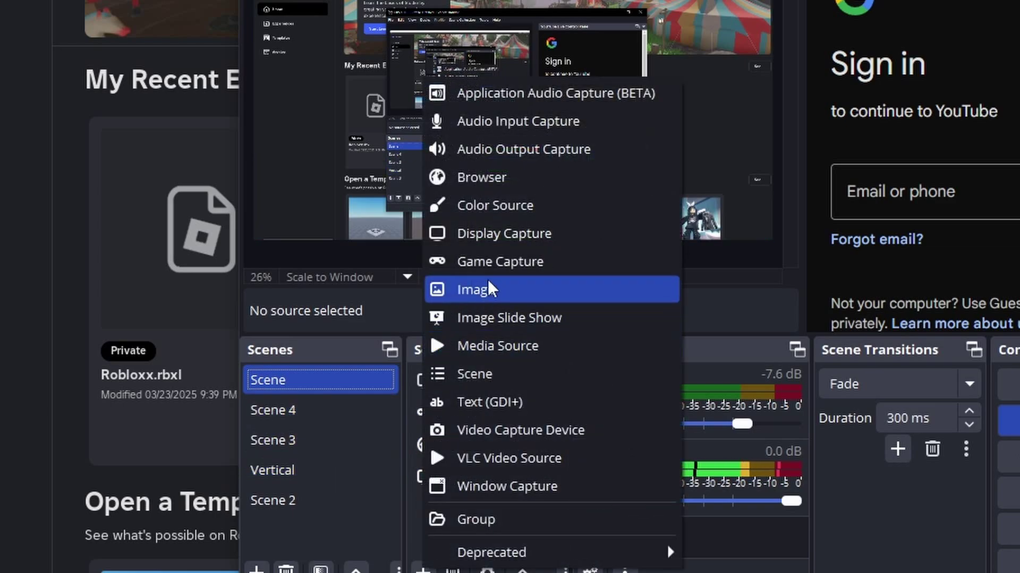
left_click(517, 232)
left_click(839, 380)
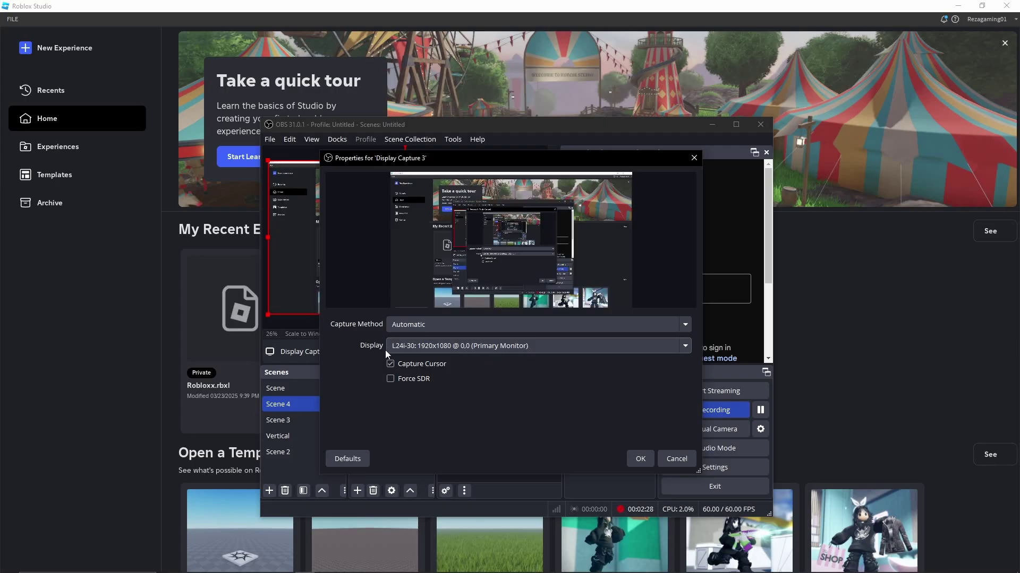
left_click(424, 343)
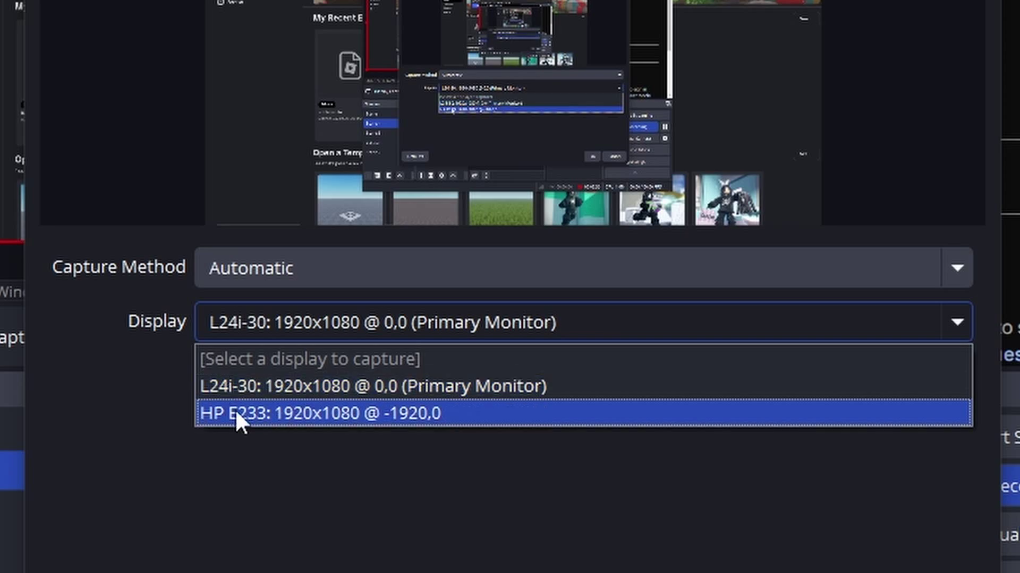
left_click(387, 503)
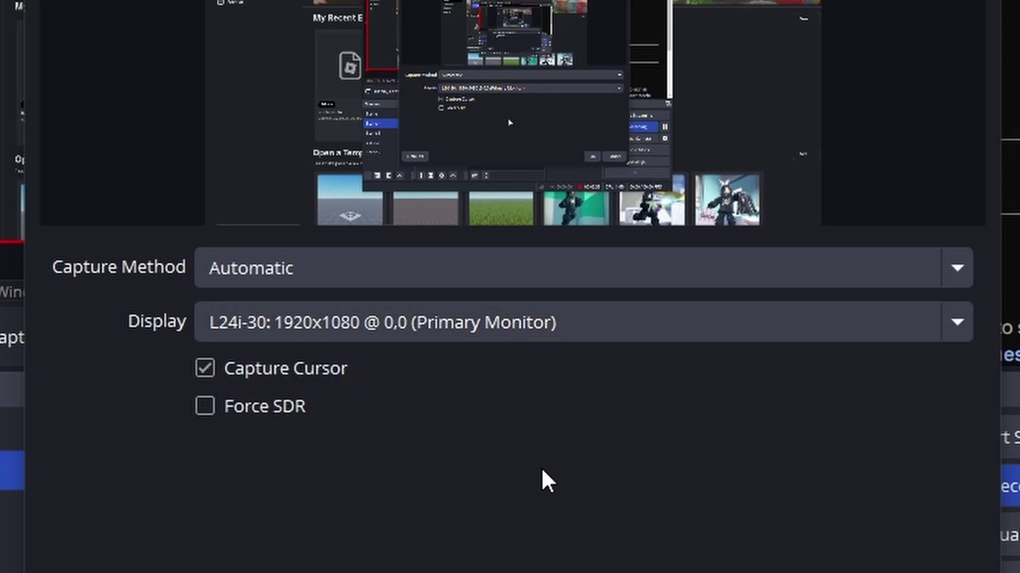
left_click(632, 462)
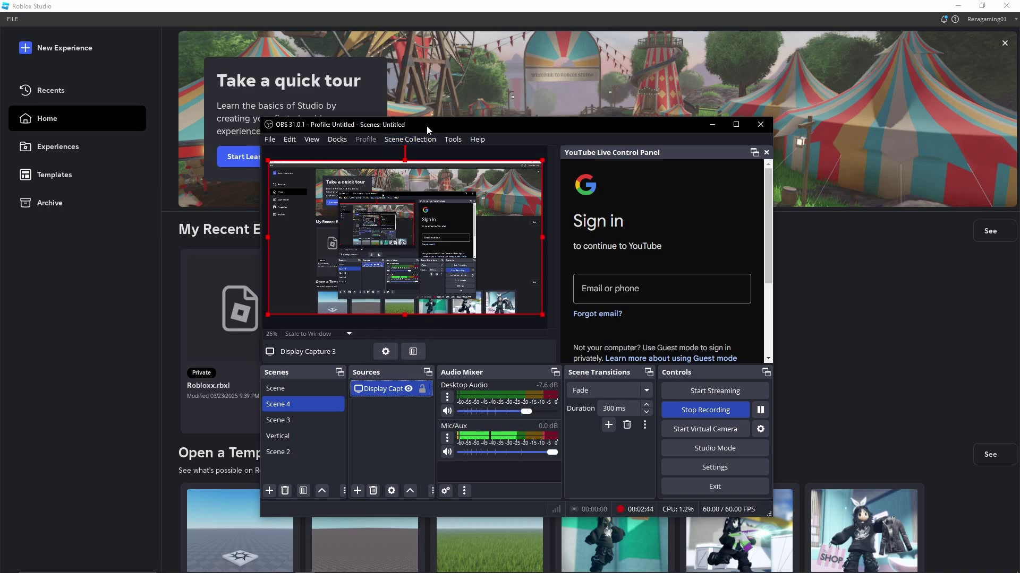
Step: Move OBS aside and close Place1 in Roblox Studio without saving
left_click_drag(426, 126, 0, 140)
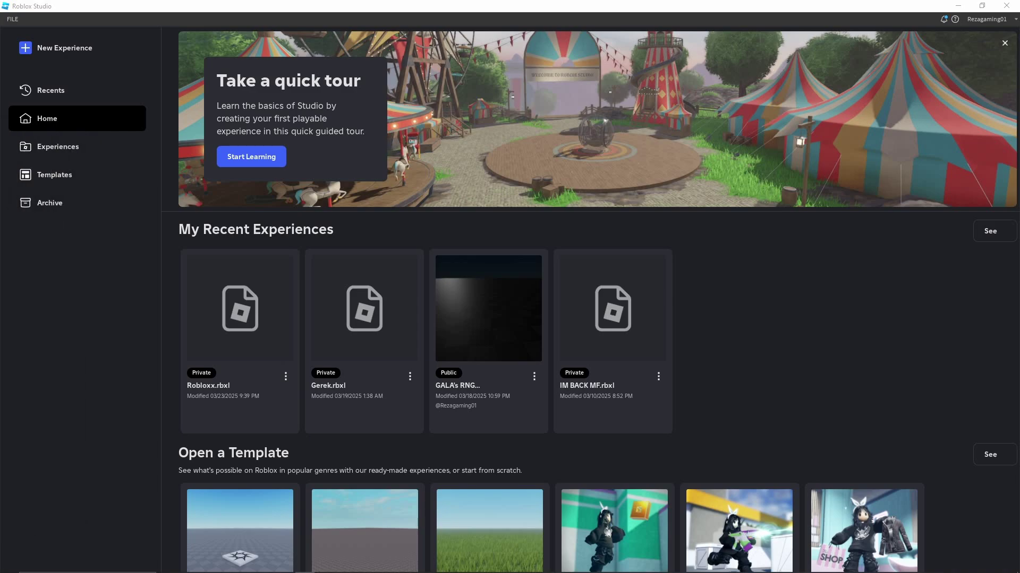
left_click(58, 48)
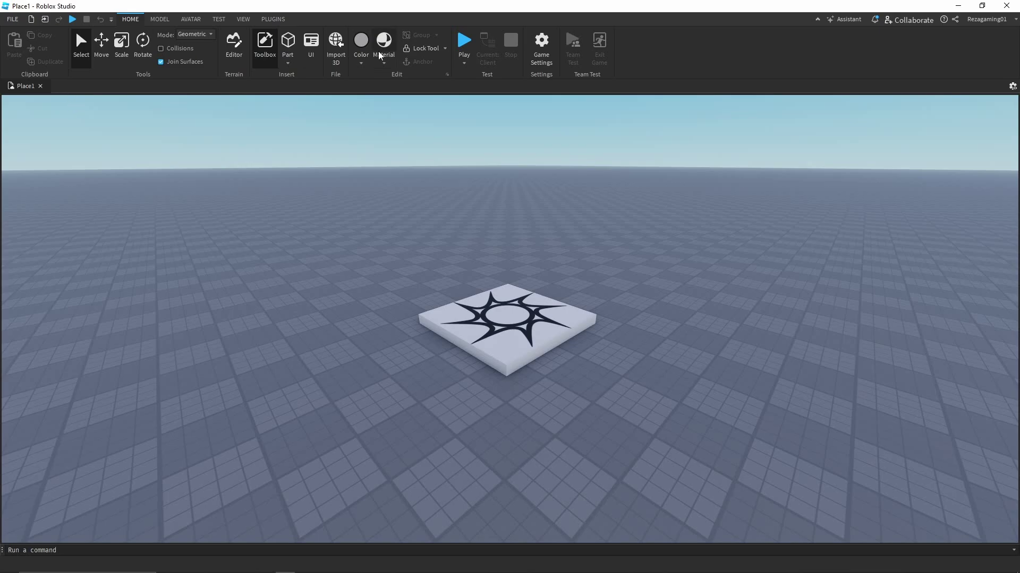
left_click(40, 86)
left_click(537, 307)
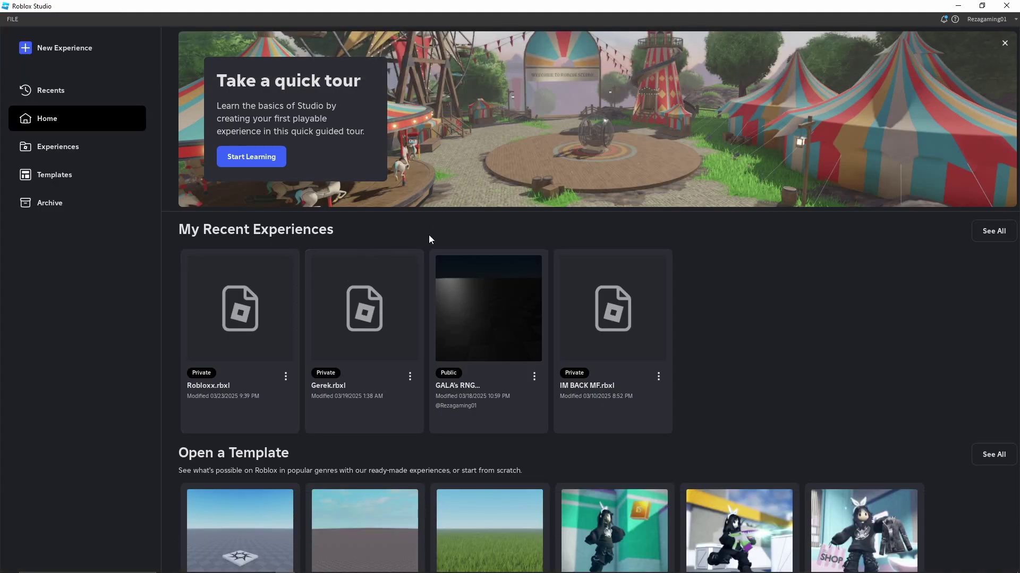
Step: Create a new Baseplate place, Place2, collapse the ribbon, and select the baseplate part
left_click(80, 52)
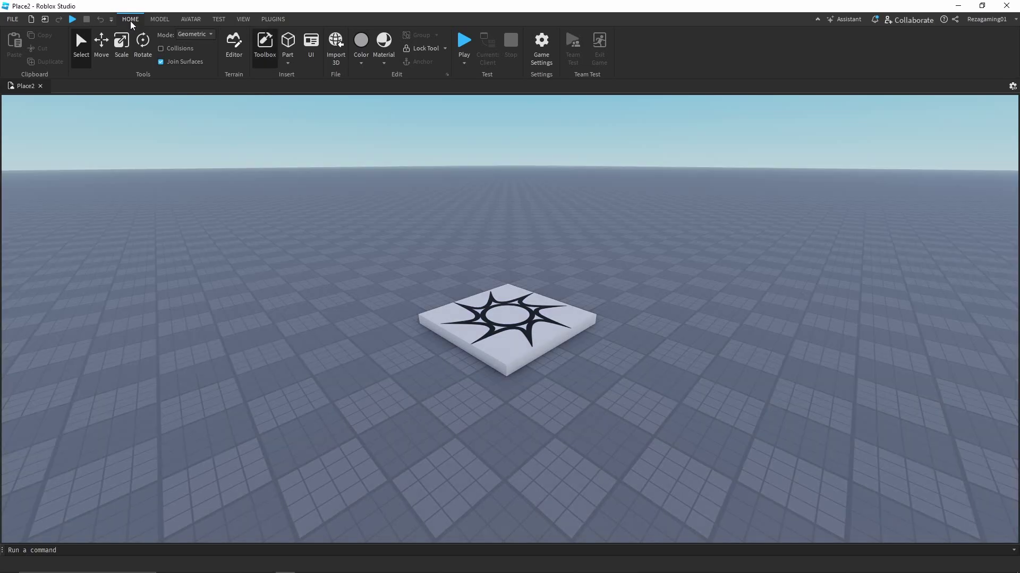
double_click(131, 20)
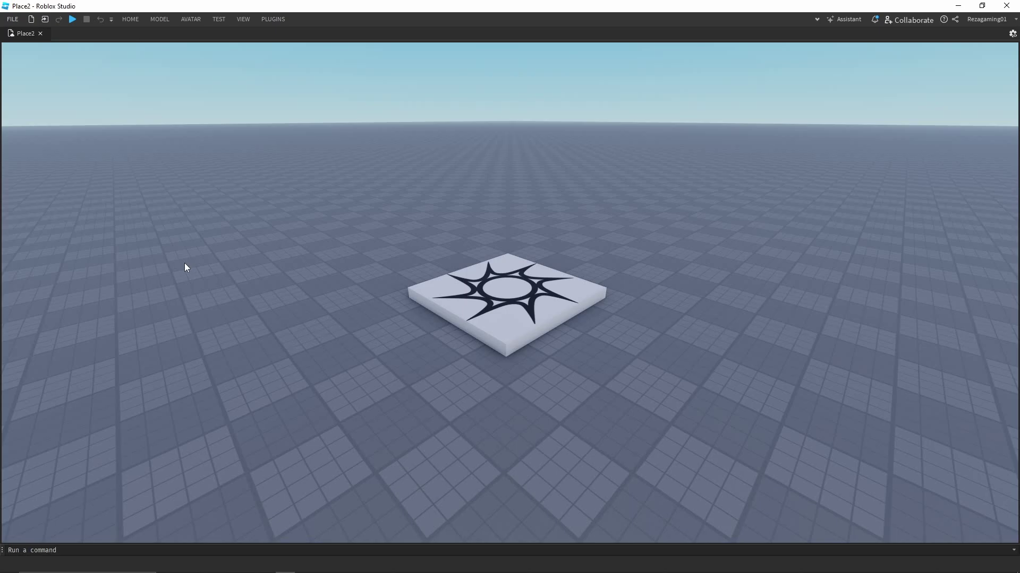
right_click(257, 220)
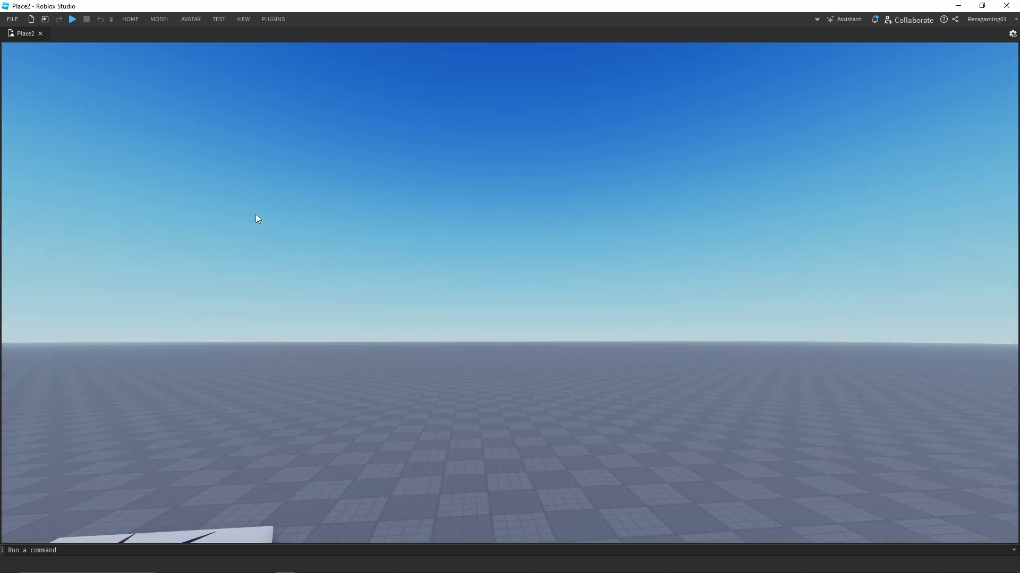
left_click(535, 350)
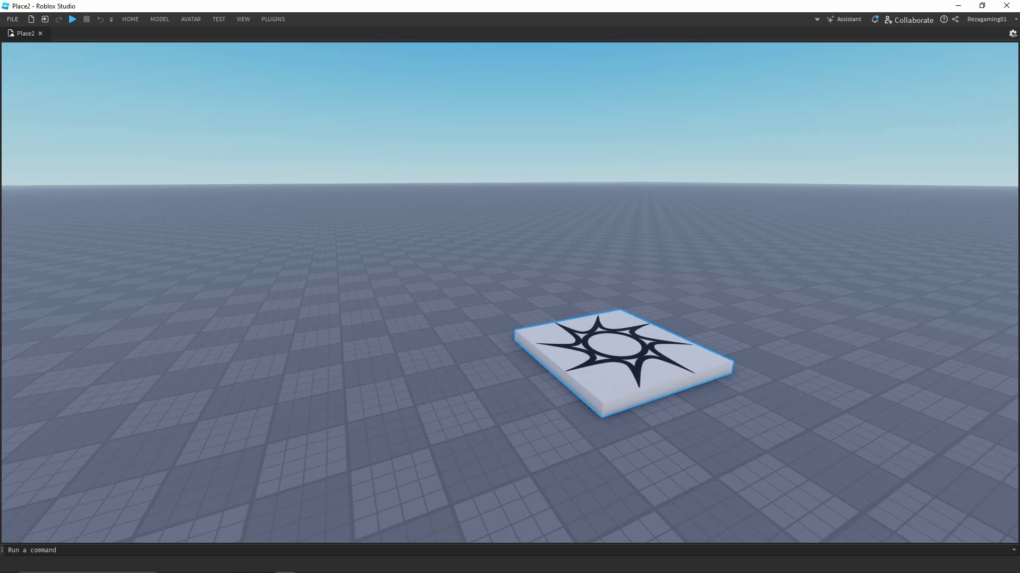
key("alt+Tab")
Step: Add Game Capture 2 to Scene 4, set to capture the specific Place2 – Roblox Studio window
left_click(423, 484)
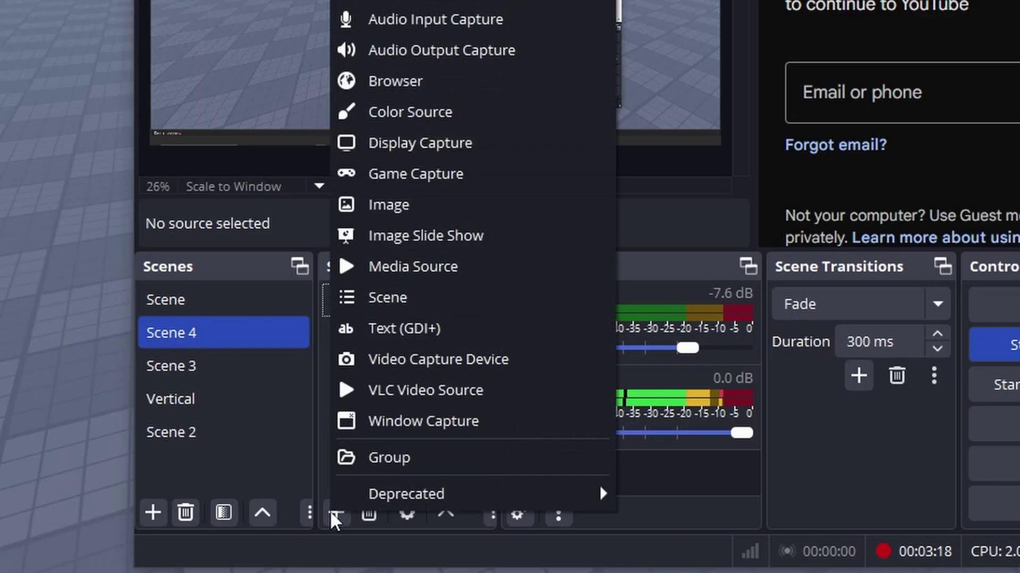
left_click(436, 172)
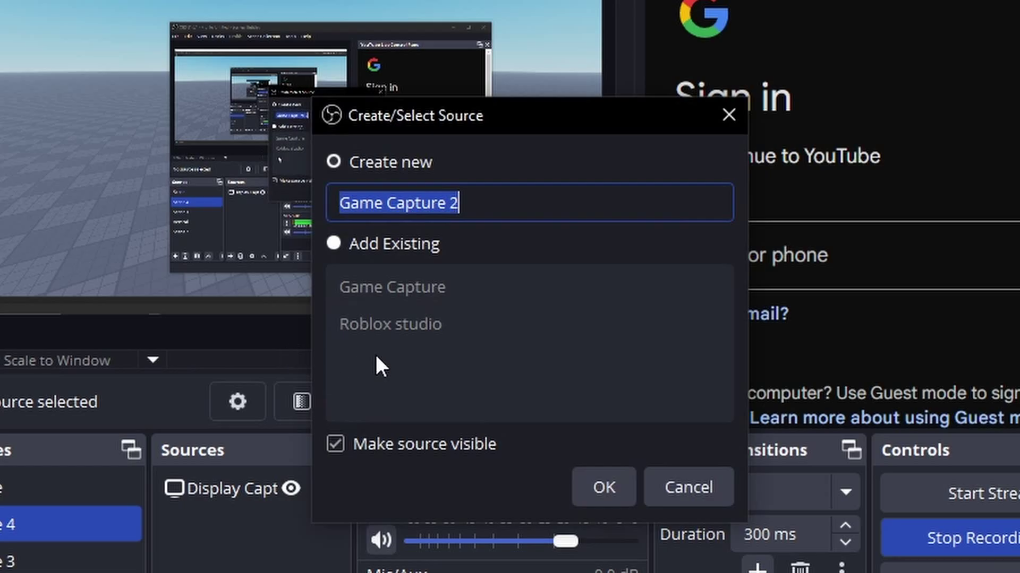
left_click(586, 491)
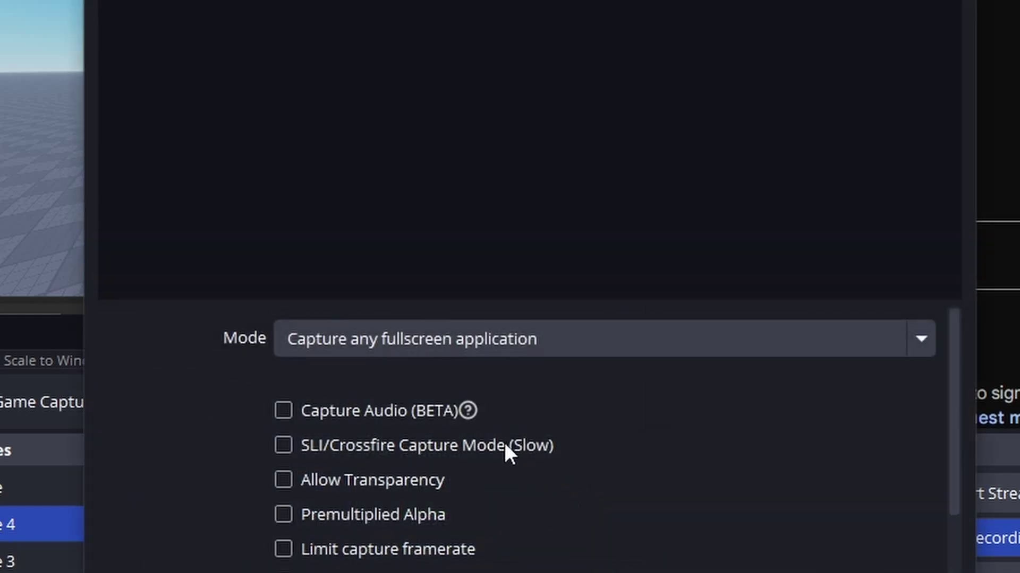
left_click(455, 340)
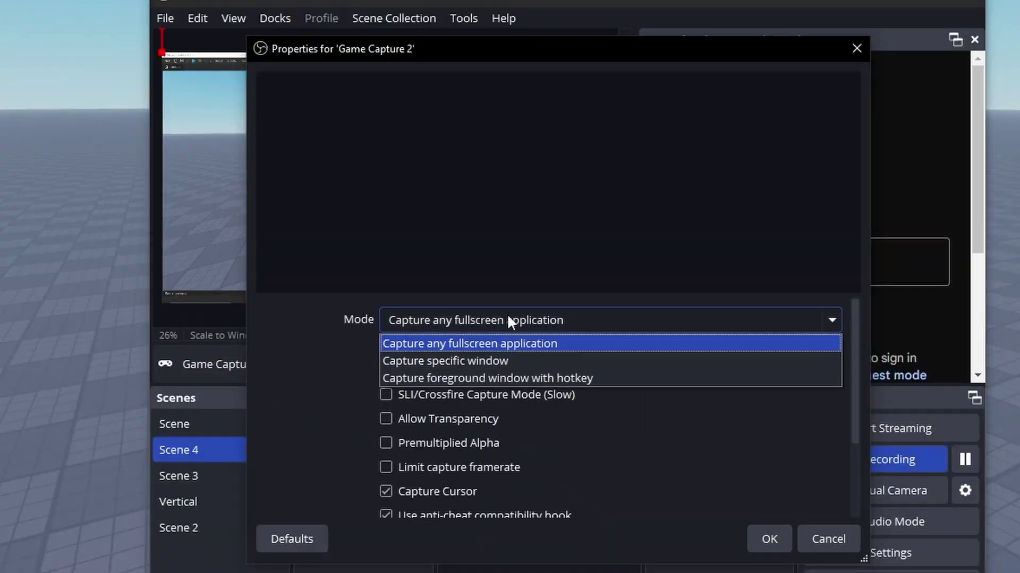
left_click(436, 400)
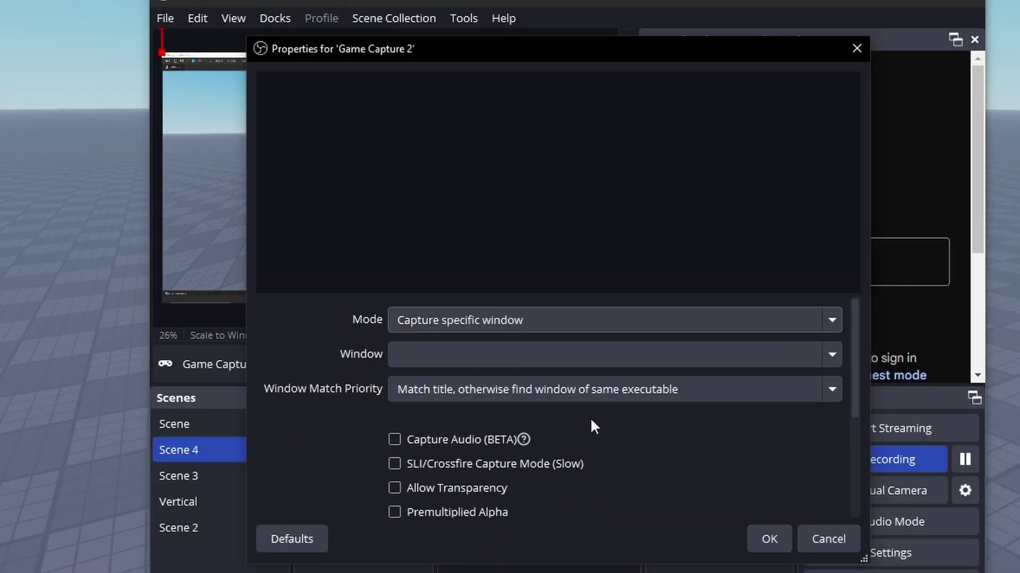
left_click(486, 362)
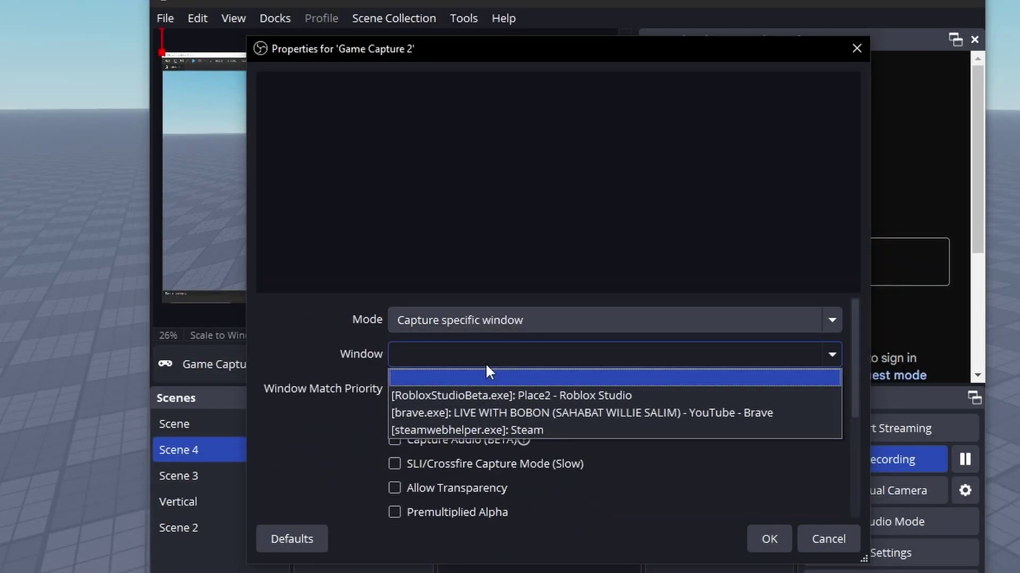
left_click(498, 392)
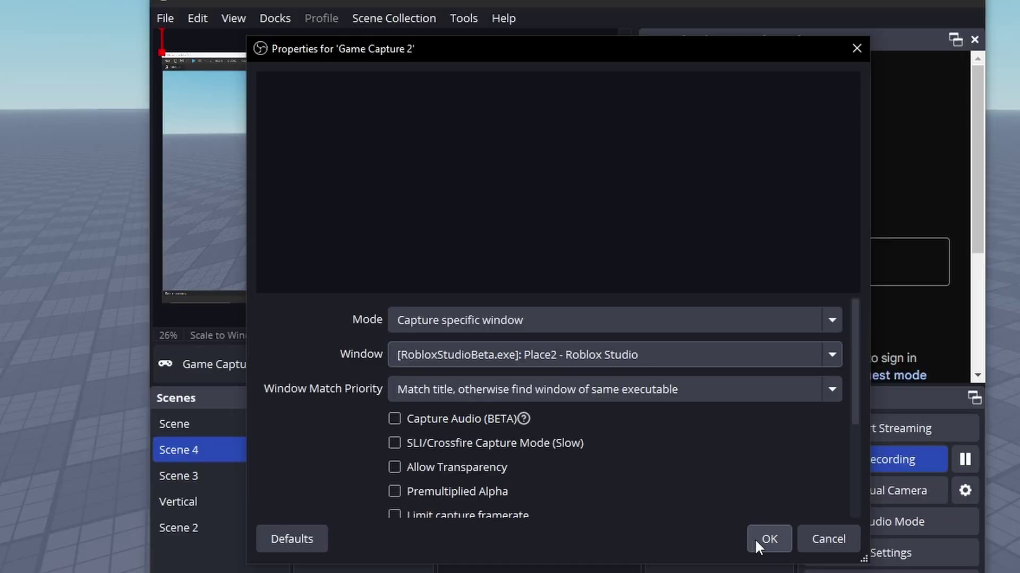
left_click(755, 538)
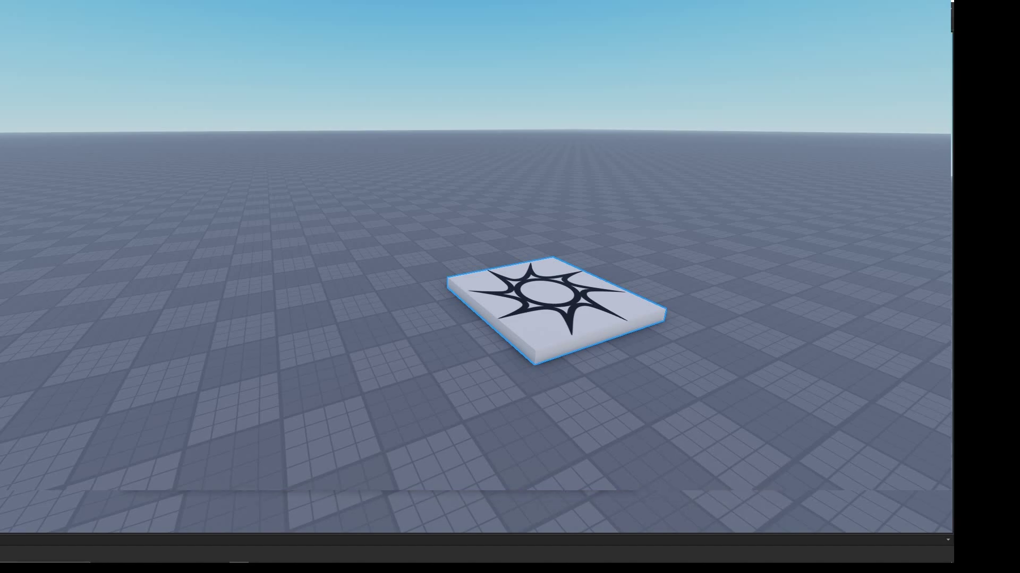
Step: Switch between OBS and Roblox Studio, then minimise OBS to leave Place2 in front
key("alt+Tab")
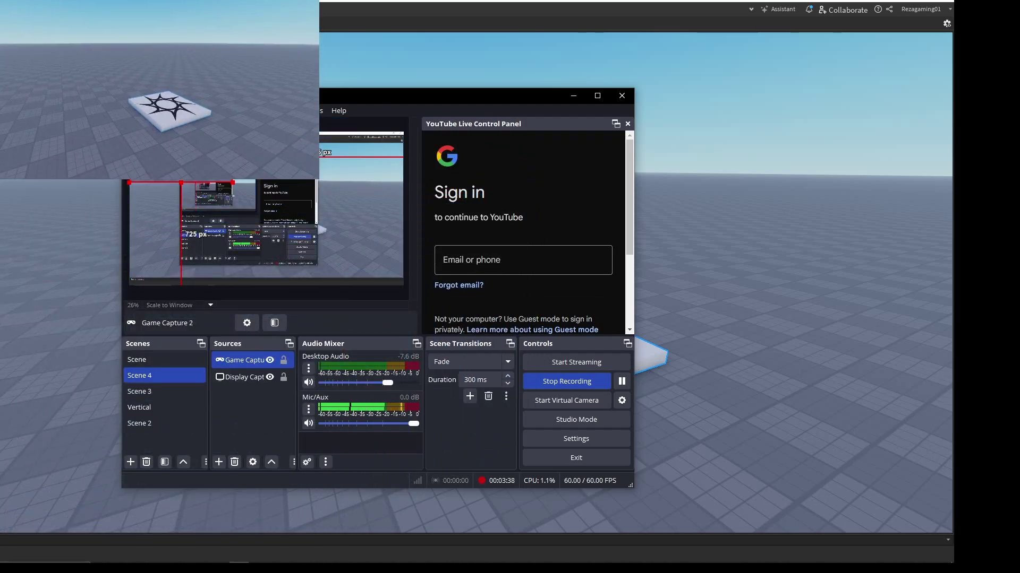
key("alt+Tab")
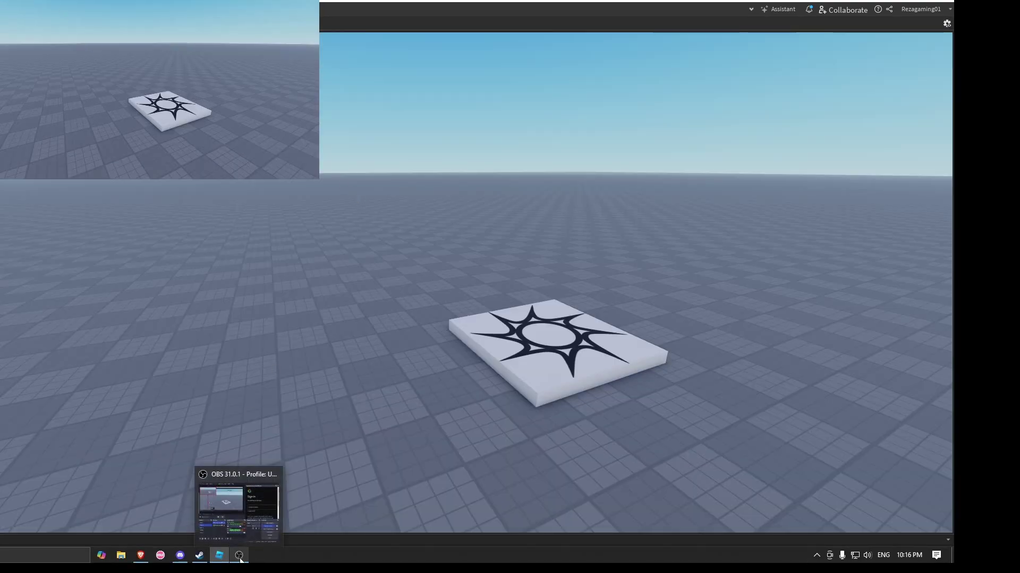
left_click(239, 556)
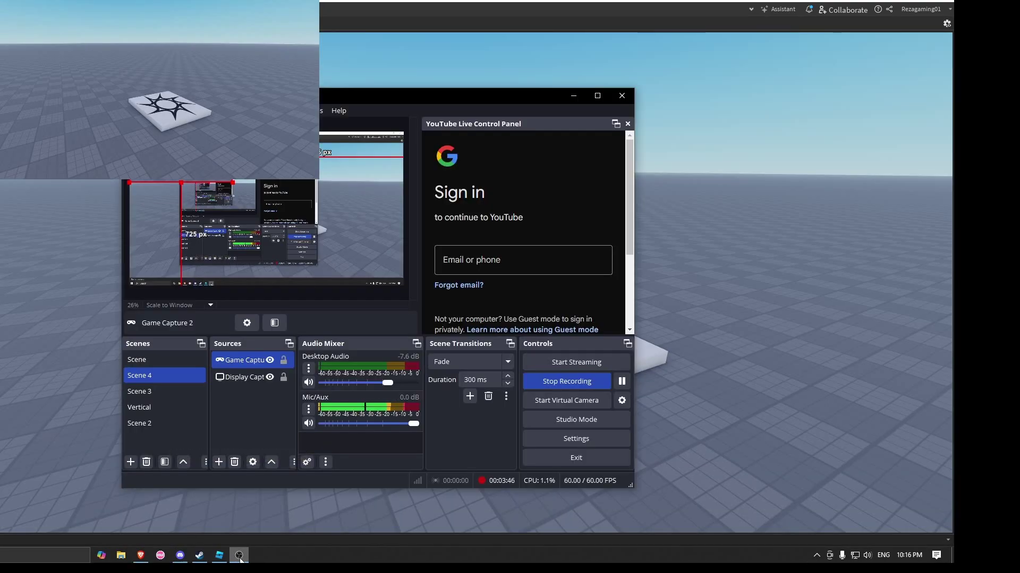
left_click(239, 555)
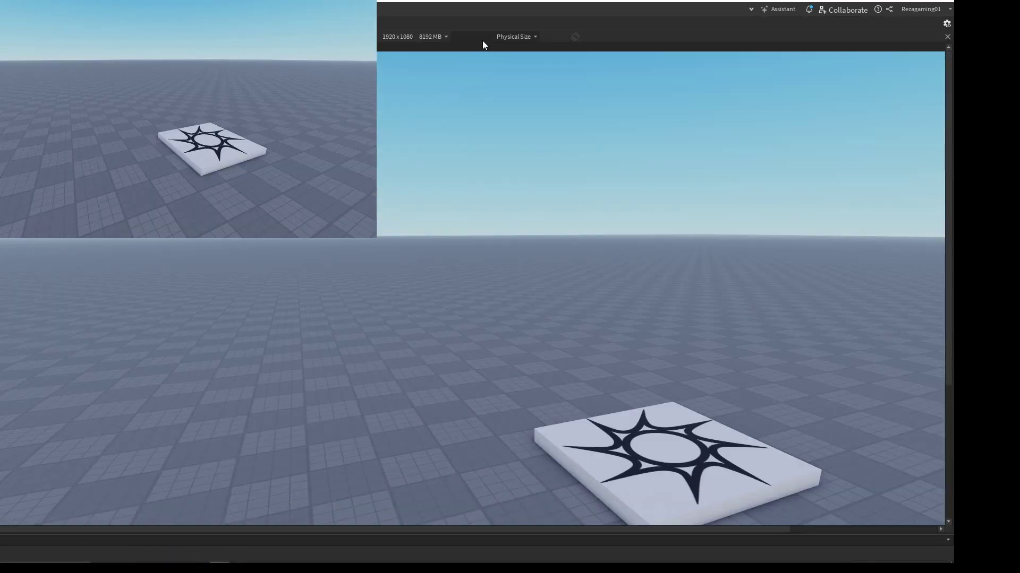
left_click(436, 36)
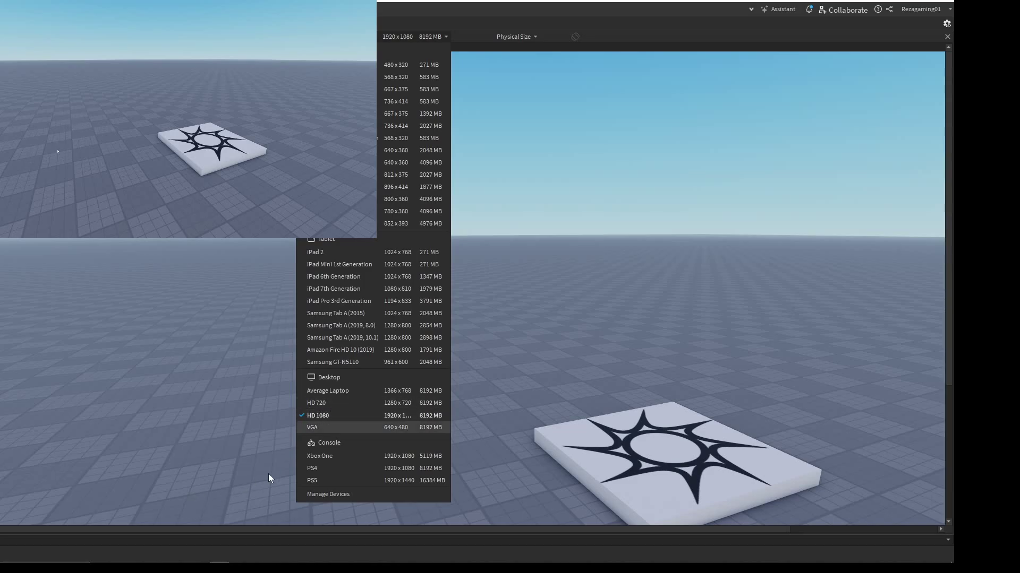
left_click(300, 415)
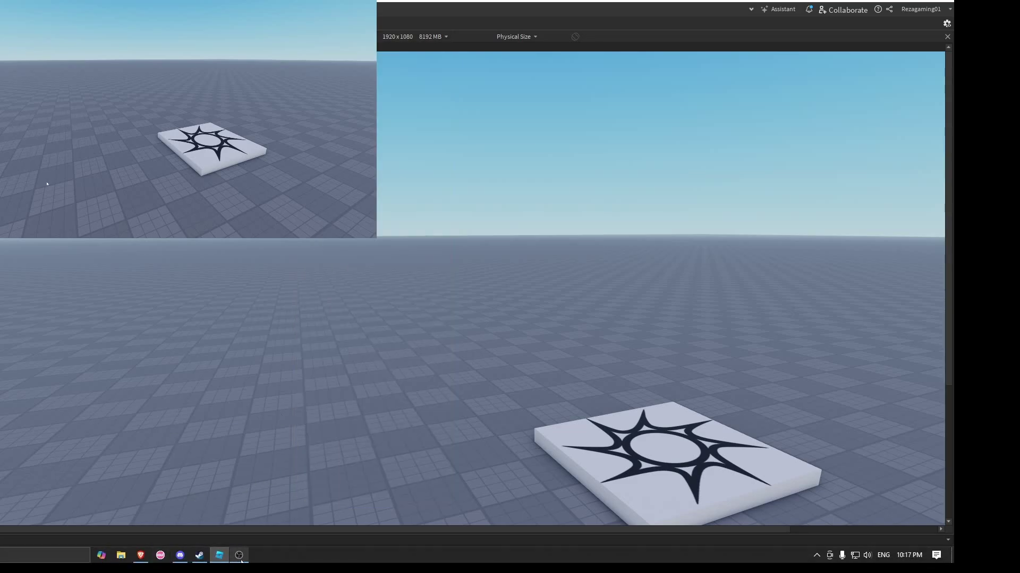
left_click(239, 562)
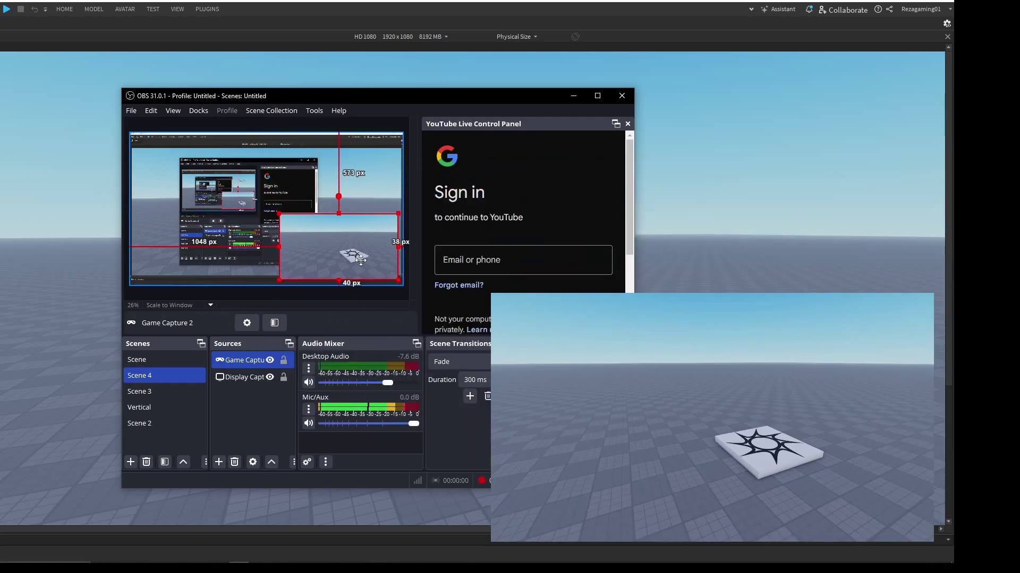
left_click(573, 96)
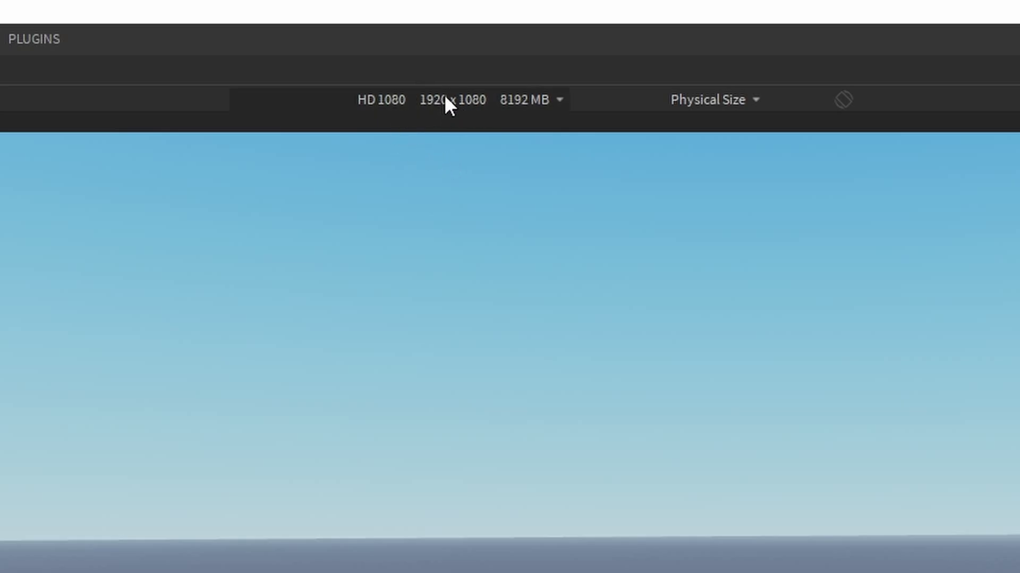
left_click(449, 96)
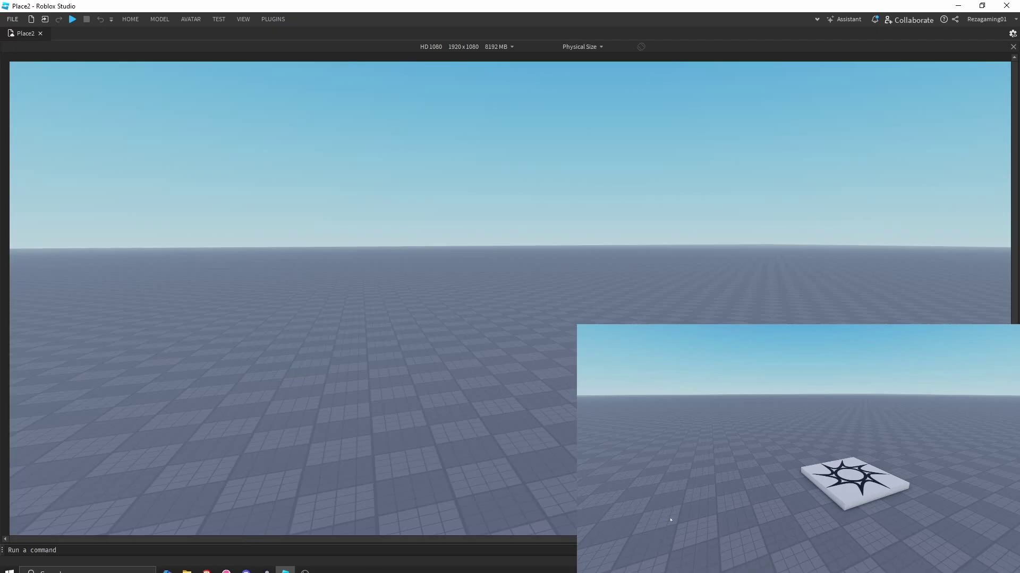
Step: Bring OBS Studio to the front over the HD 1080 Roblox Studio viewport
left_click(305, 565)
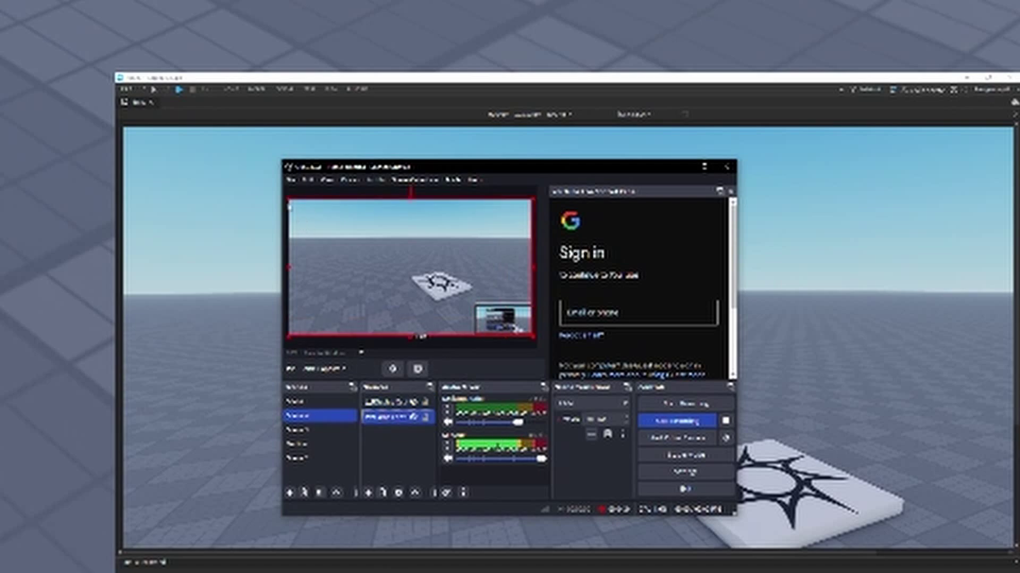
Step: Make the Roblox Game Capture fill the Scene 4 preview, move OBS aside, and show Studio's Test tools
mouse_move(531, 336)
left_mouse_down()
mouse_move(378, 247)
mouse_move(478, 318)
mouse_move(531, 337)
left_mouse_up()
left_click(527, 333)
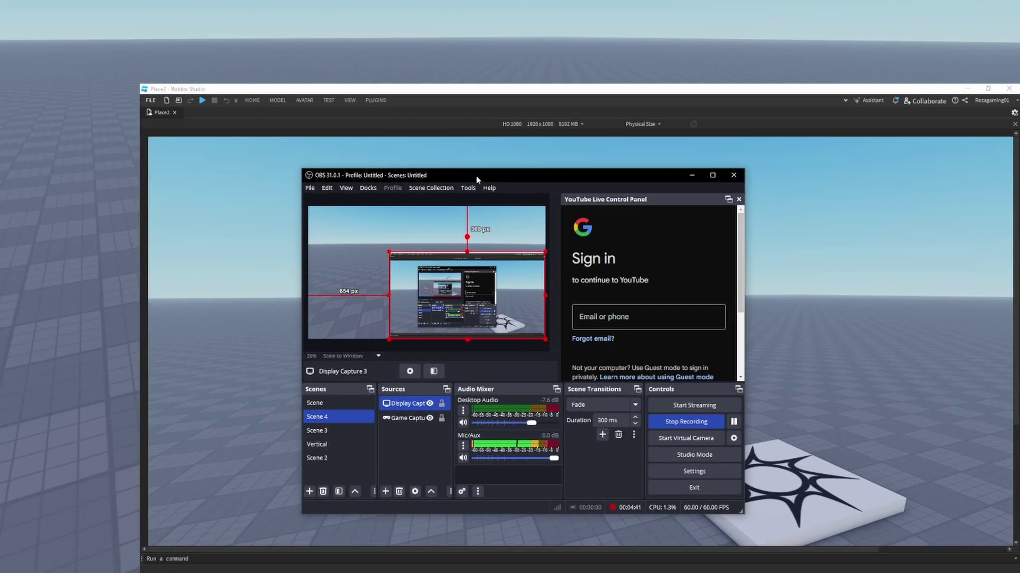
left_click_drag(475, 176, 139, 180)
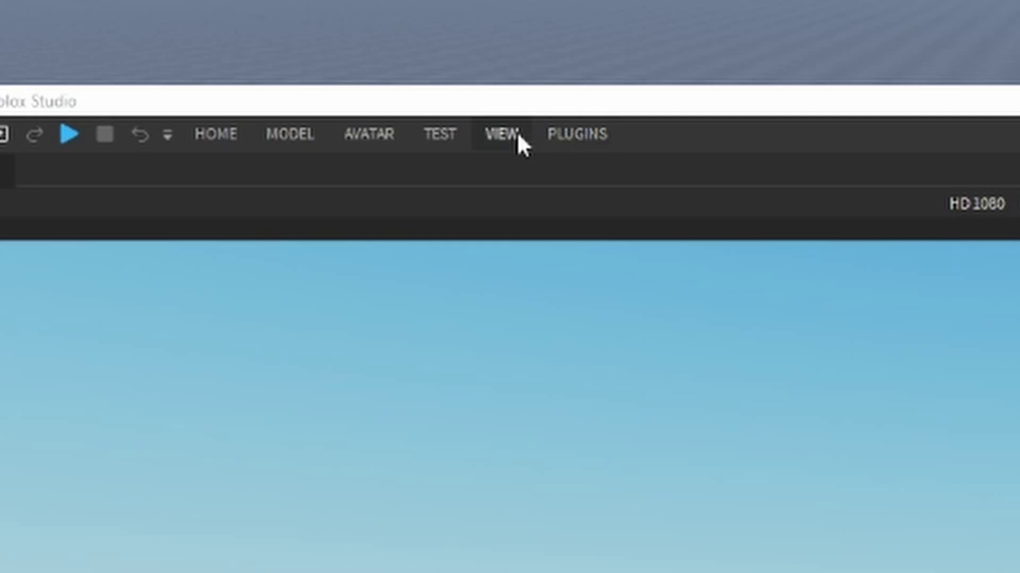
left_click(511, 209)
left_click(493, 209)
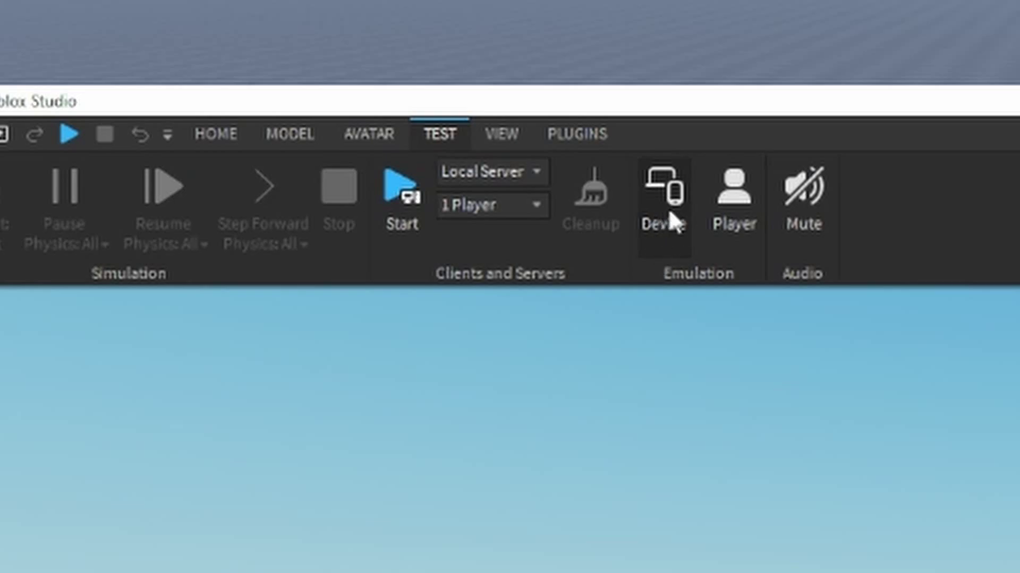